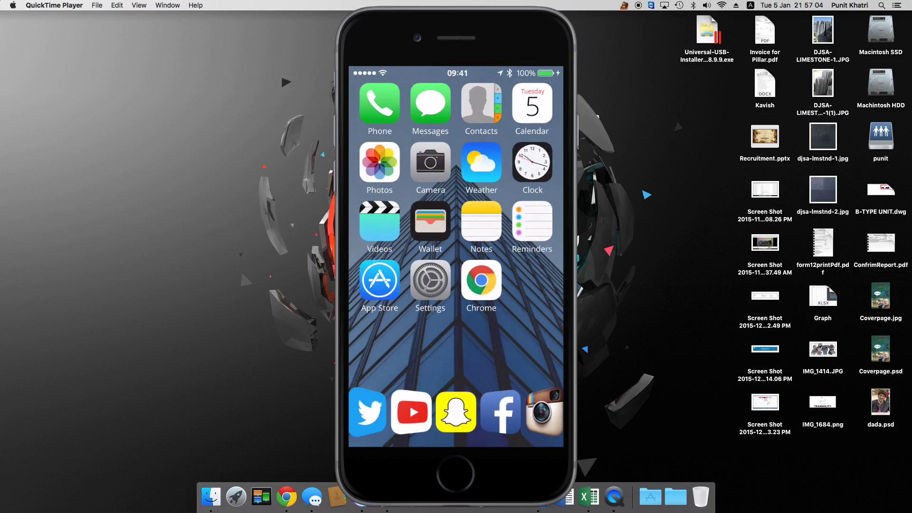
- Close the QuickTime iPhone mirroring window with Cmd+W, returning to the desktop
key(super+w)
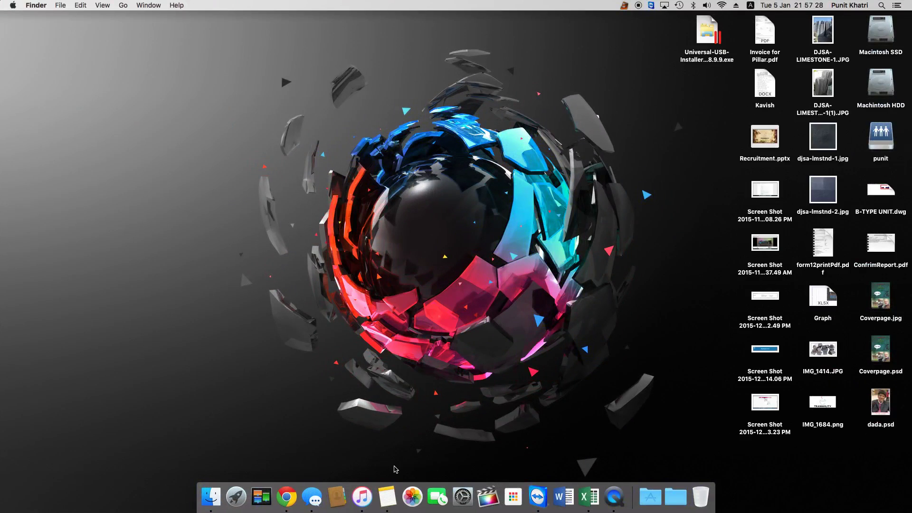
- Launch Notes from the Dock and create a new empty note
click(385, 493)
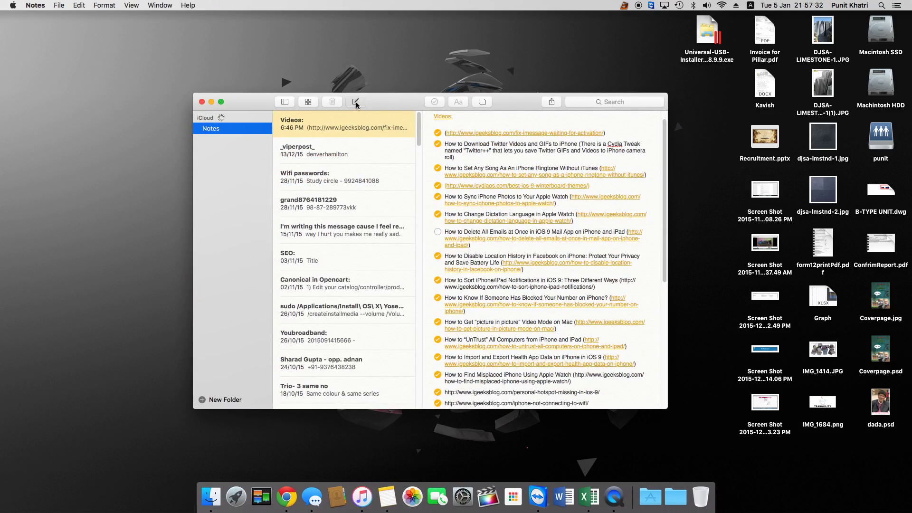
click(355, 101)
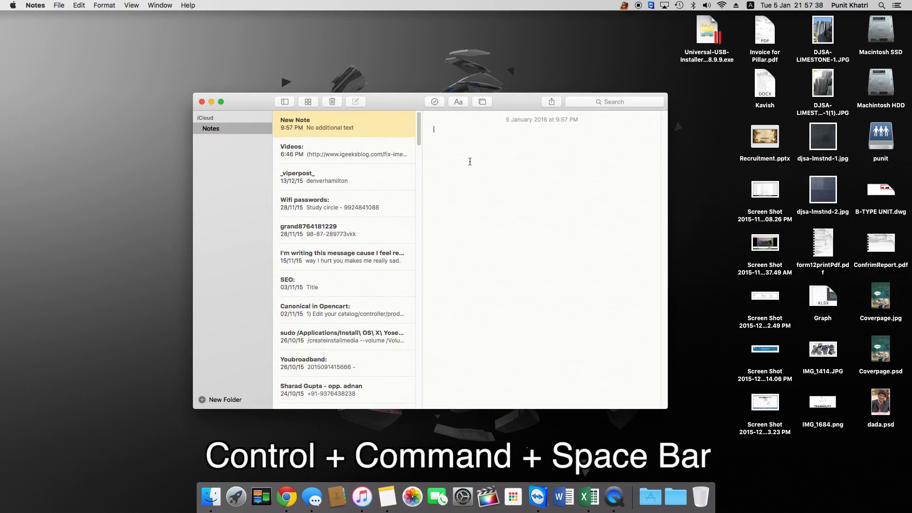
- Try the Ctrl+Cmd+Space emoji picker twice over the note, dismissing it each time
key(ctrl+super+space)
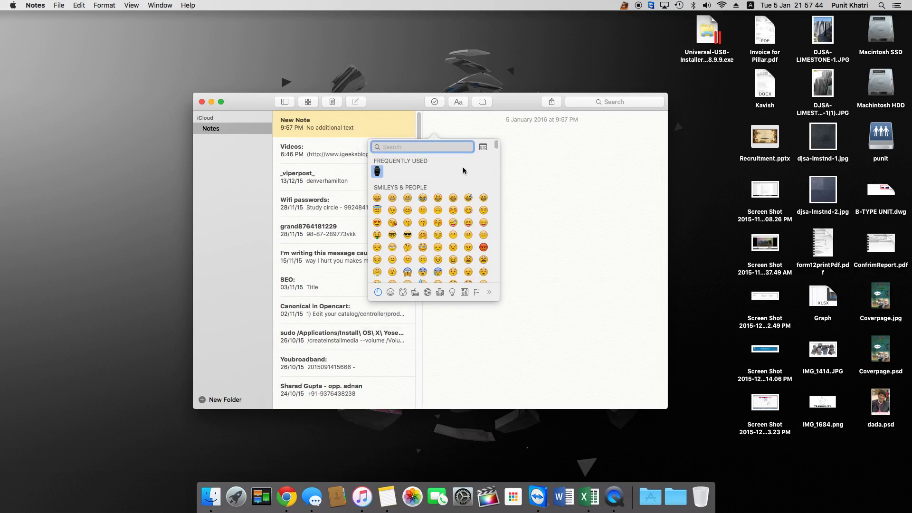
click(540, 184)
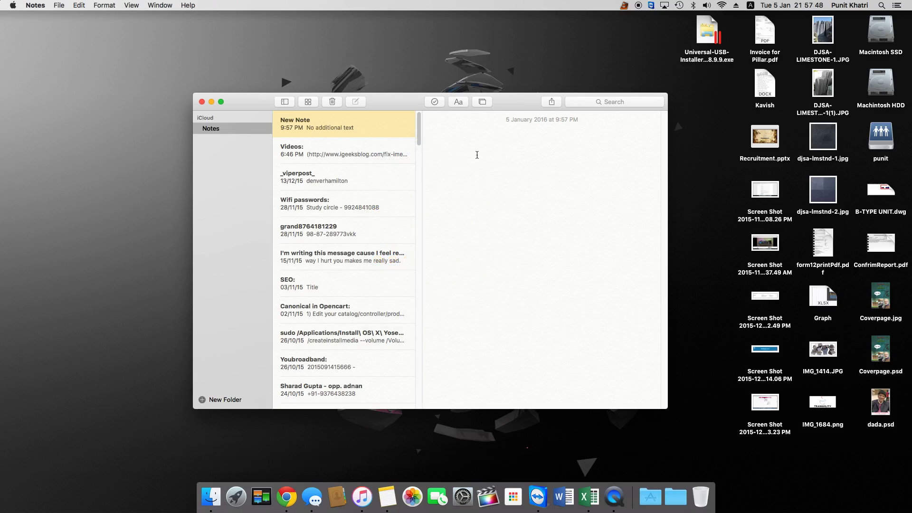
key(ctrl+super+space)
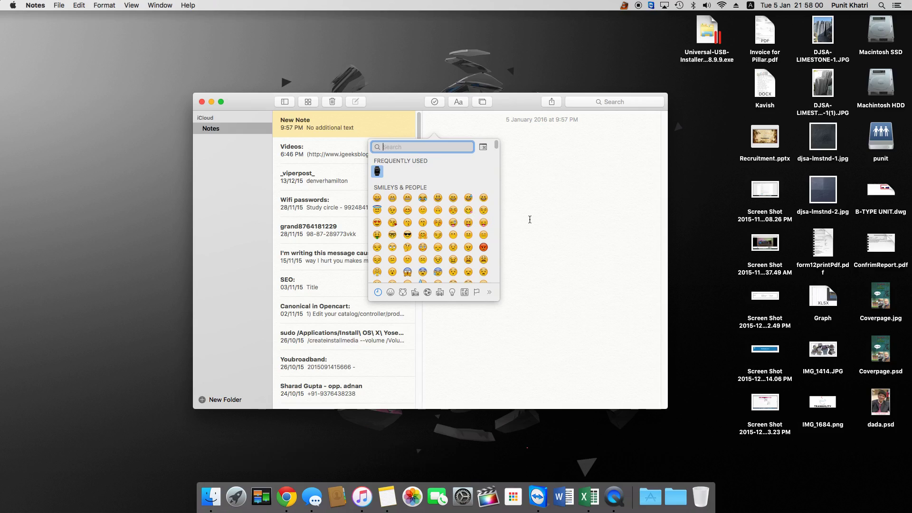
key(Escape)
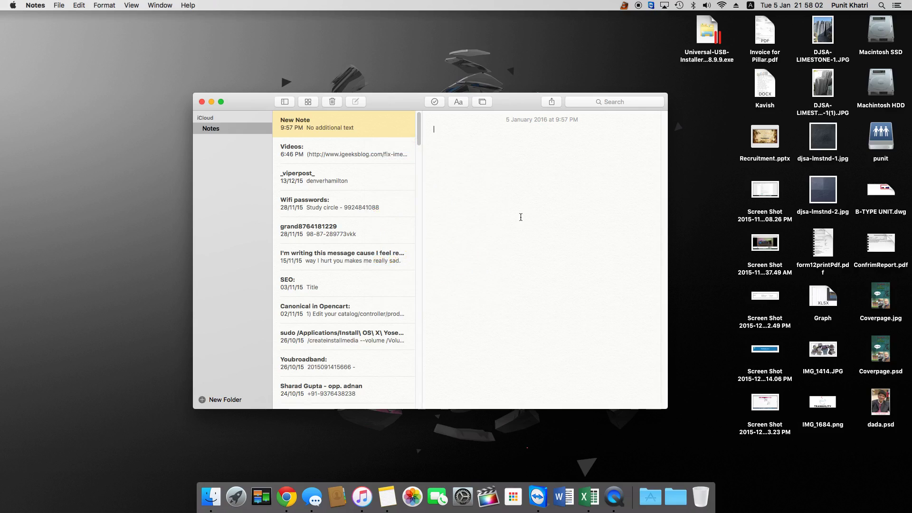
- Bring up Emoji & Symbols from the Edit menu over the empty note
click(80, 5)
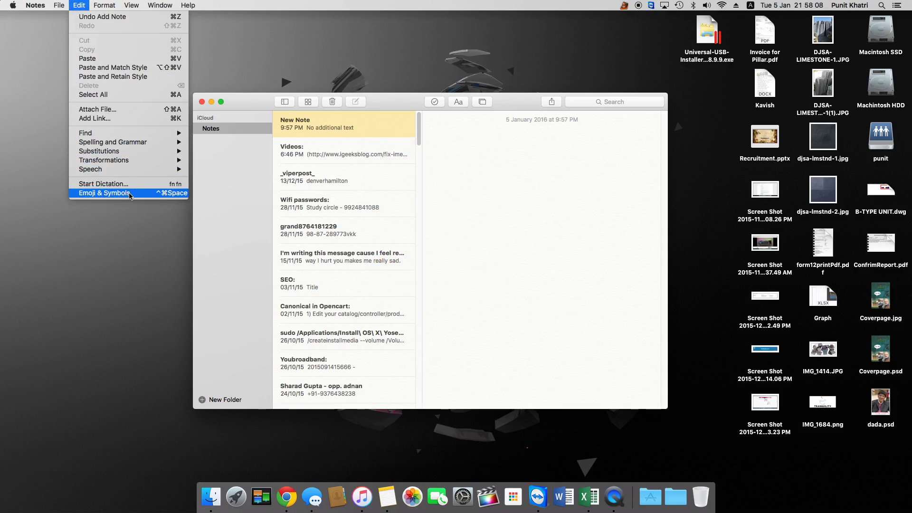
click(130, 193)
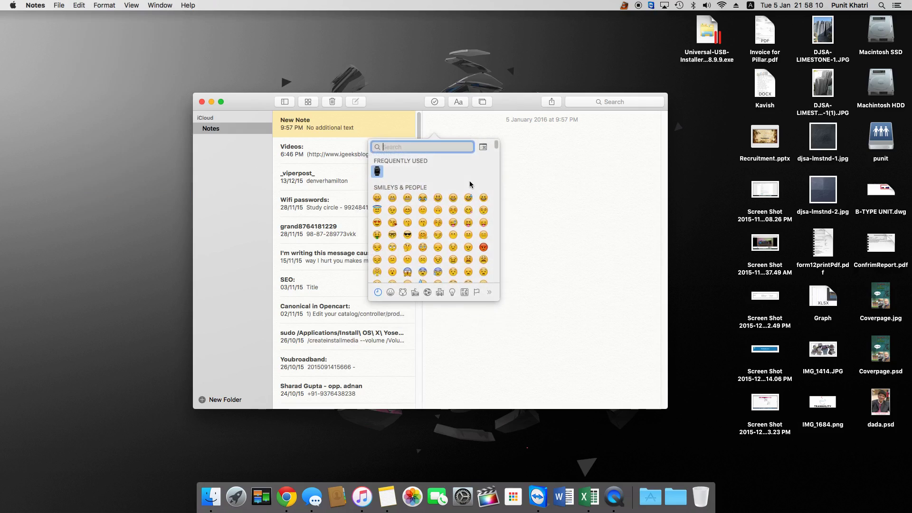
scroll(414, 236, down, 5)
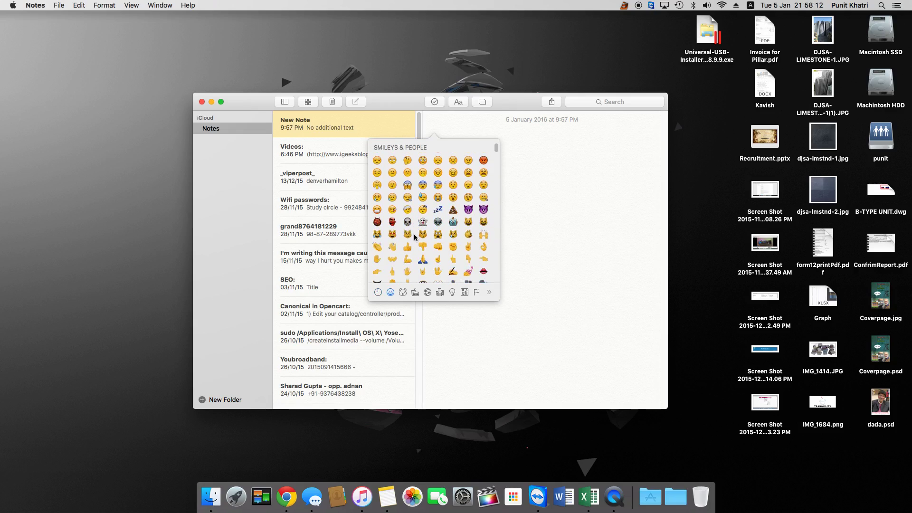
scroll(414, 235, up, 5)
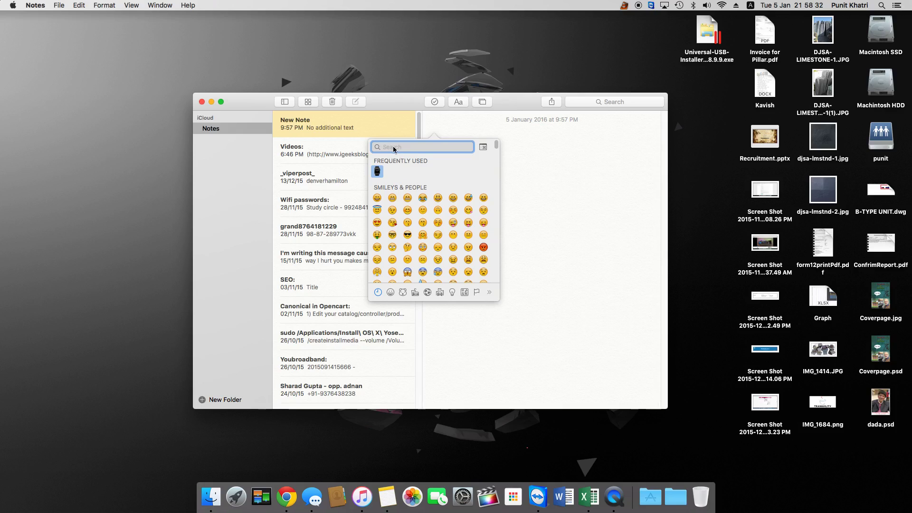
text(hah)
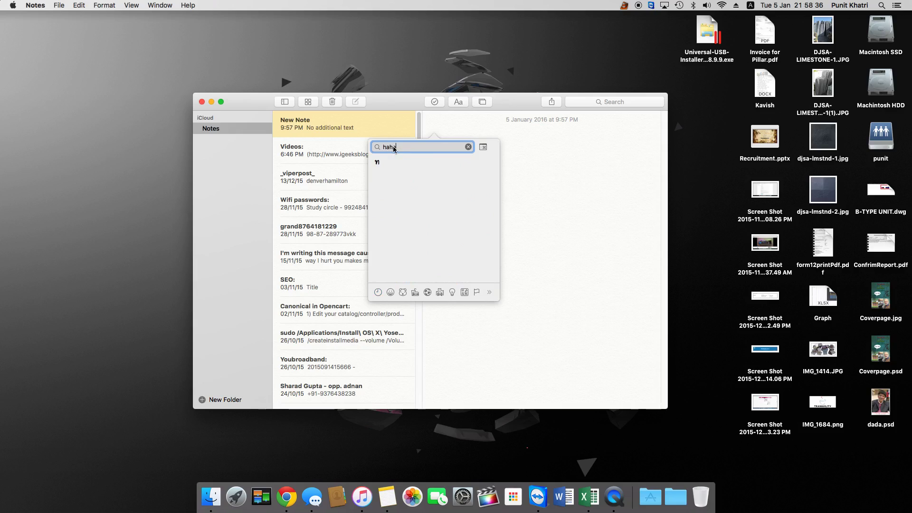
- Insert the smiling cat emoji for the 'Hey guys.....' line and start a new line
key(BackSpace)
key(BackSpace)
text(smil)
click(378, 161)
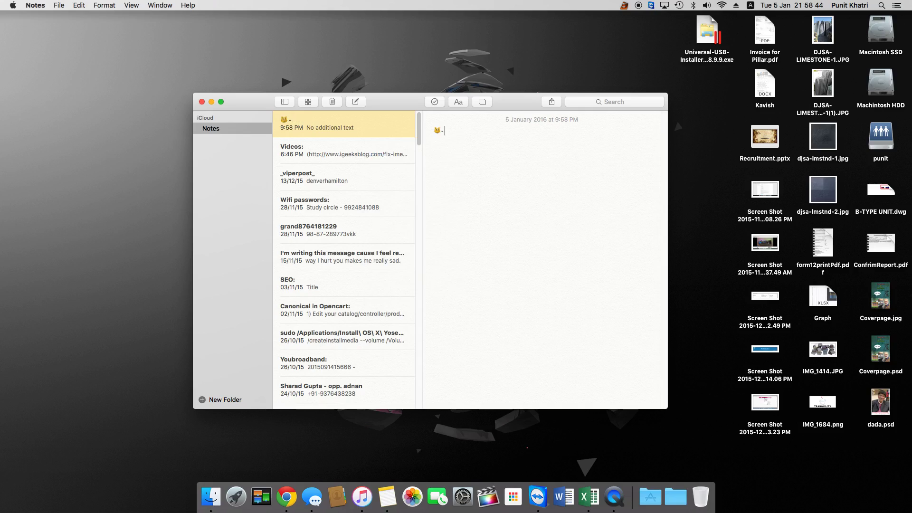
text(Hey guys.....)
key(Return)
- Reopen the emoji picker and insert a face emoji on the second line
key(ctrl+super+space)
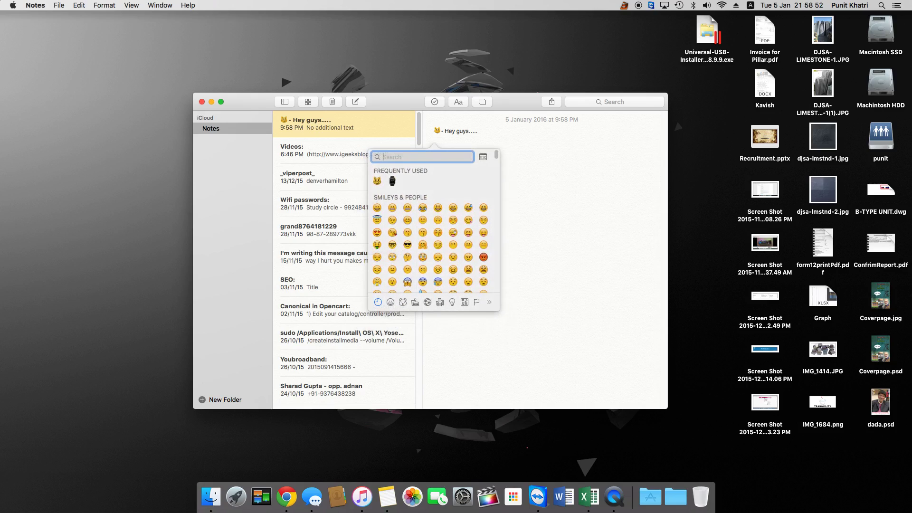
scroll(410, 272, down, 2)
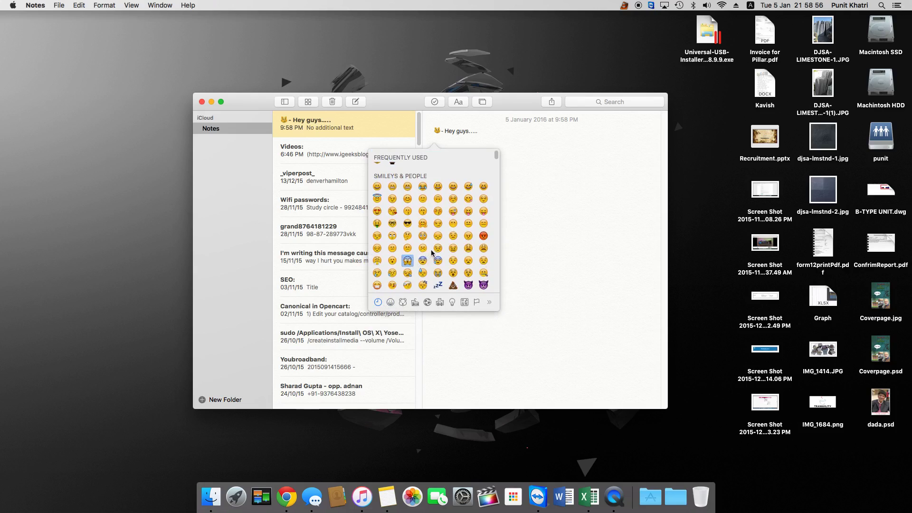
click(435, 258)
text(sdjjsbdbsd)
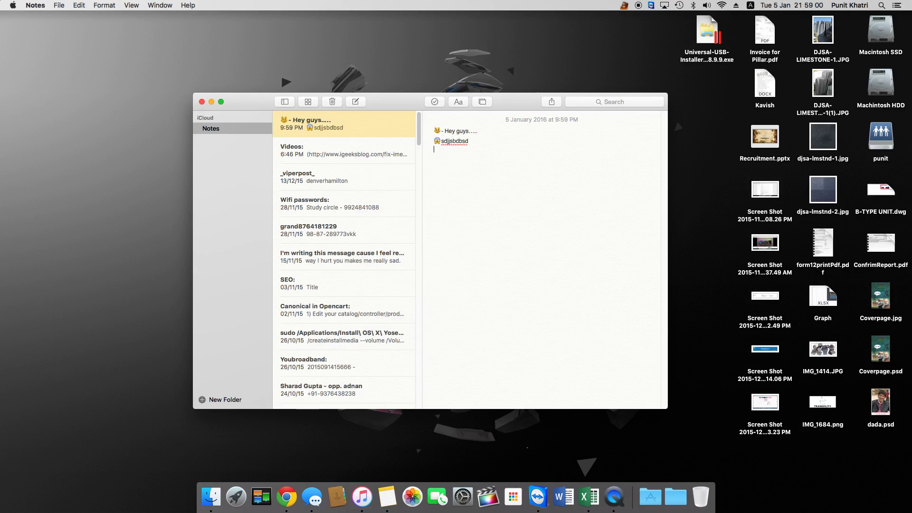
key(ctrl+super+space)
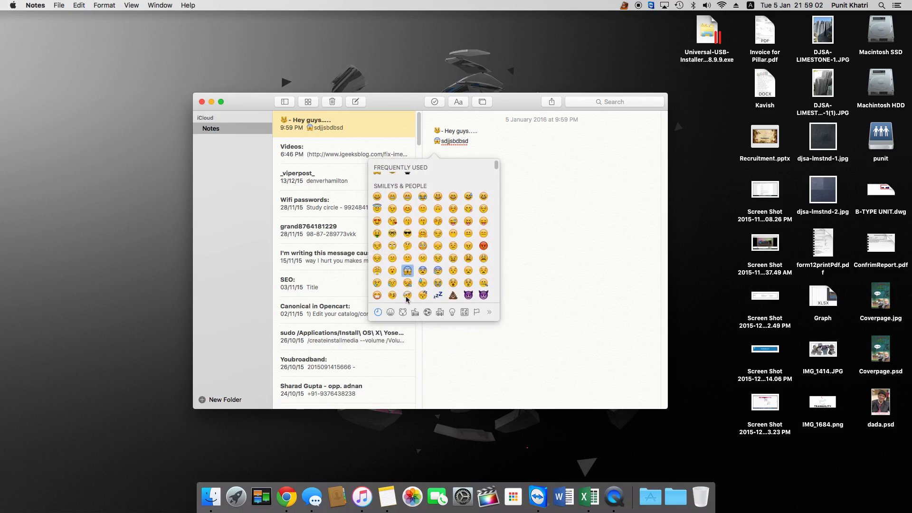
scroll(401, 254, up, 2)
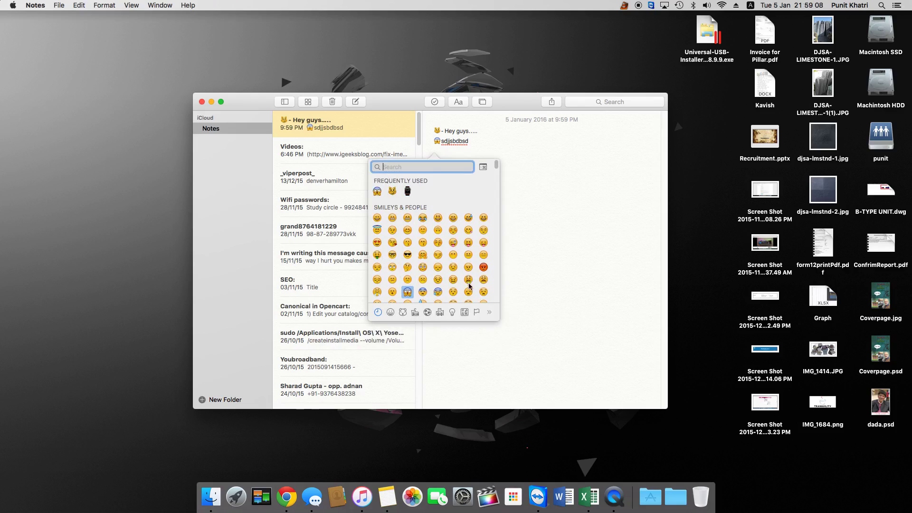
click(431, 312)
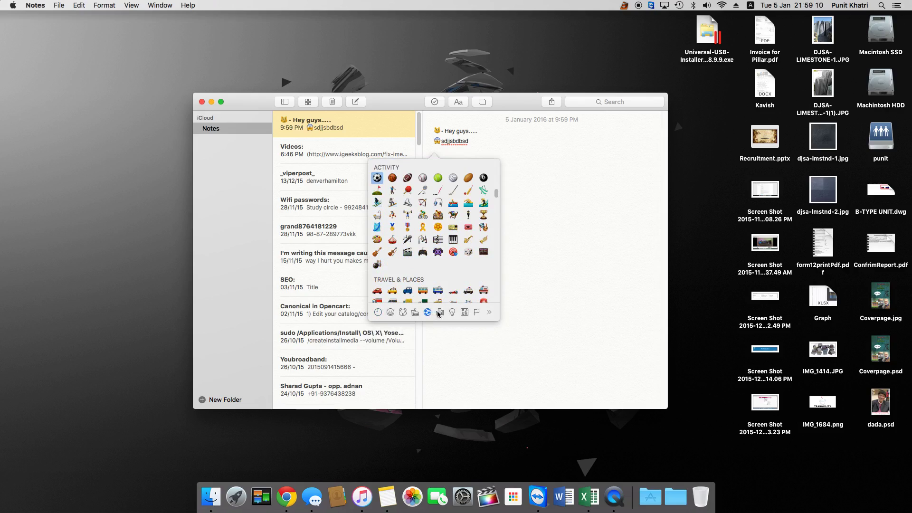
click(443, 311)
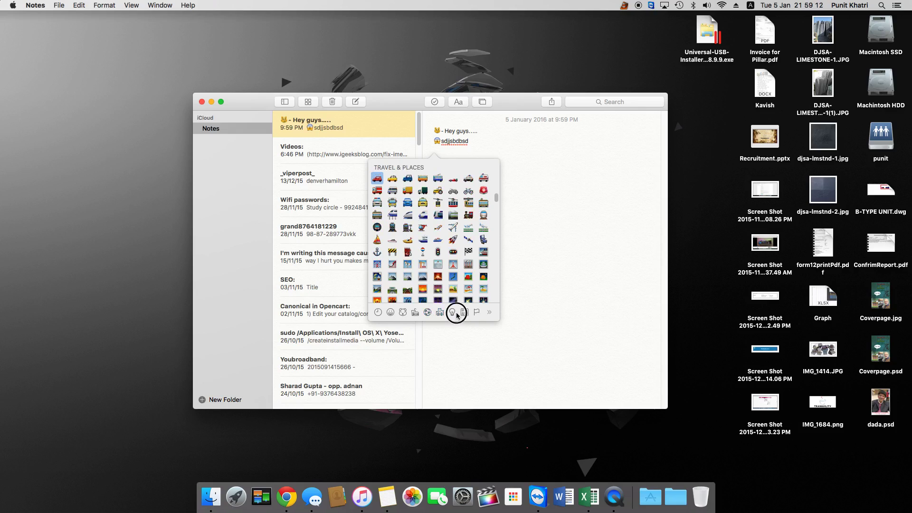
click(453, 313)
click(464, 313)
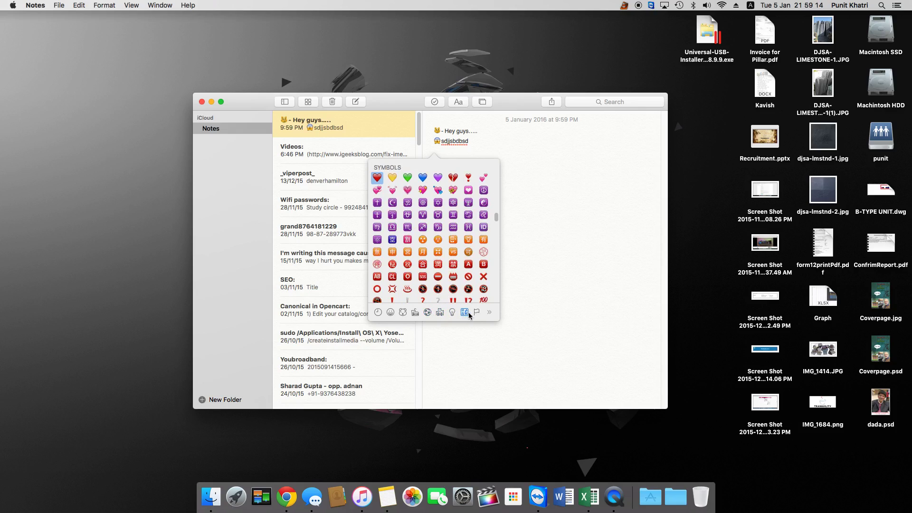
click(476, 312)
click(427, 313)
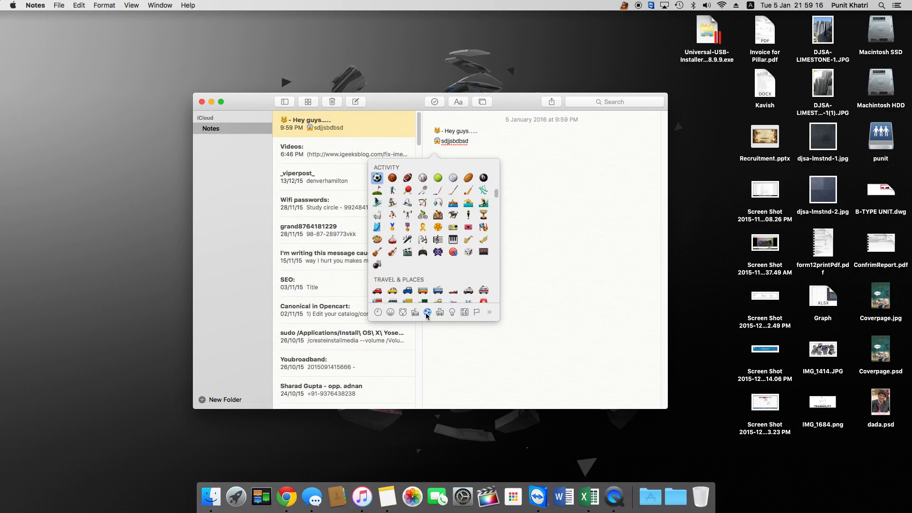
click(415, 314)
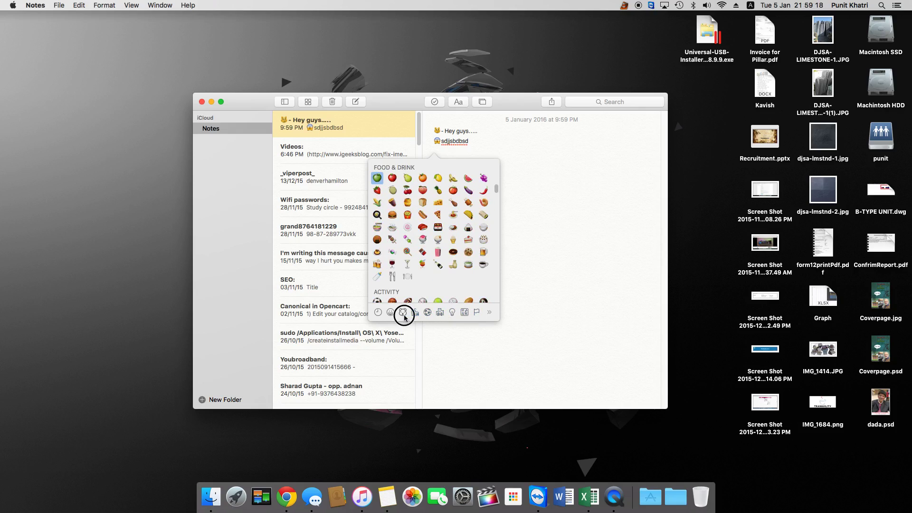
click(403, 313)
click(390, 314)
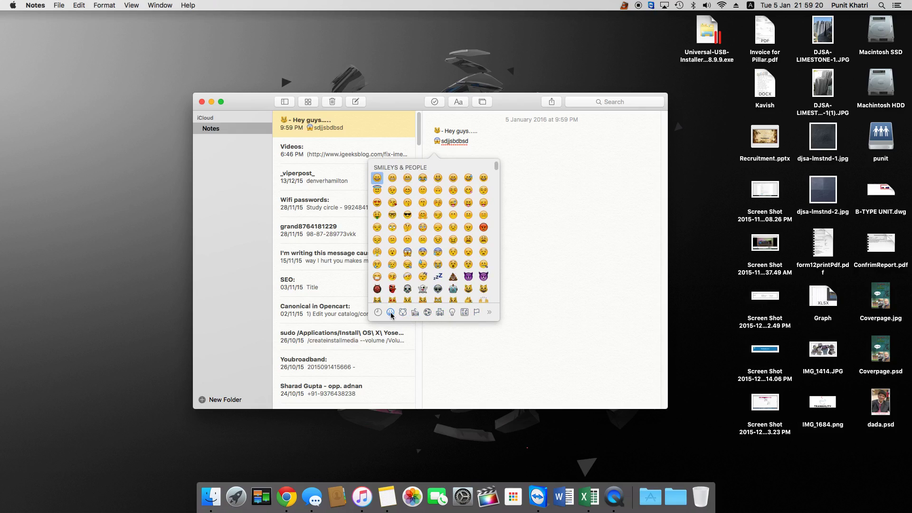
click(378, 313)
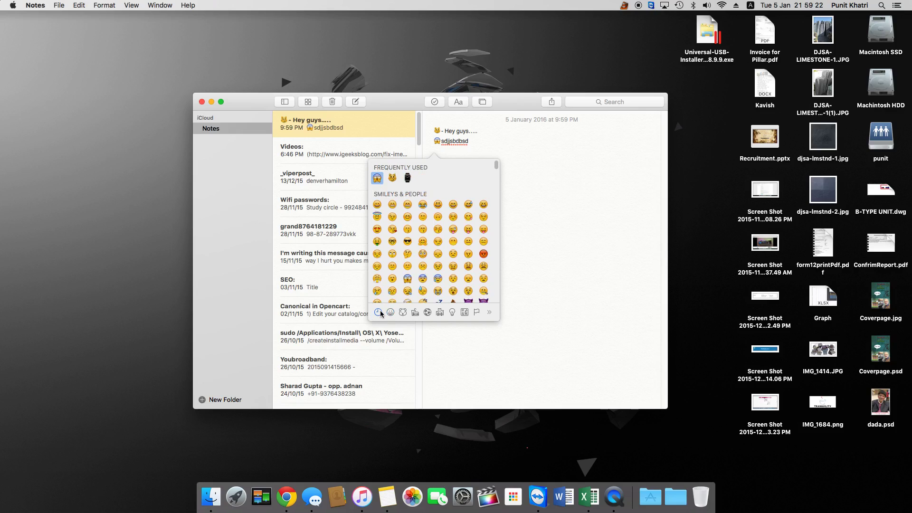
scroll(463, 295, up, 1)
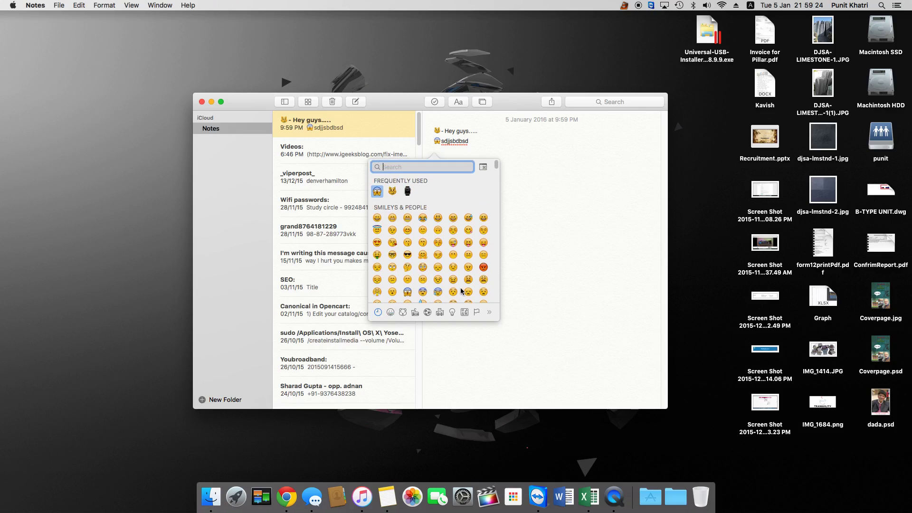
click(549, 232)
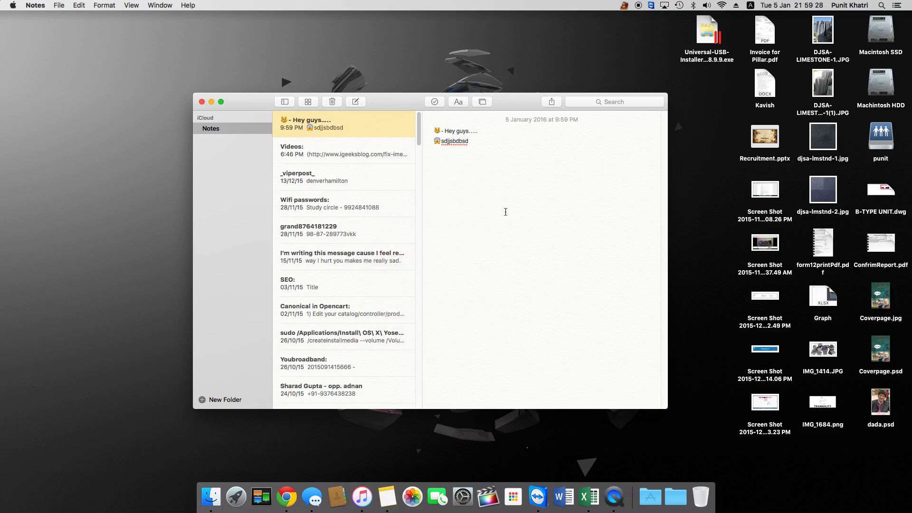
- Minimise the Notes window so only the desktop shows
click(211, 102)
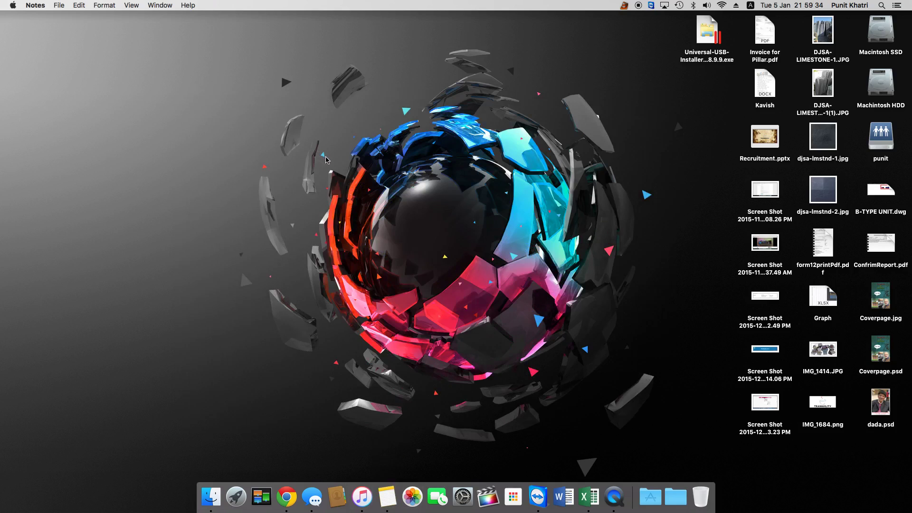